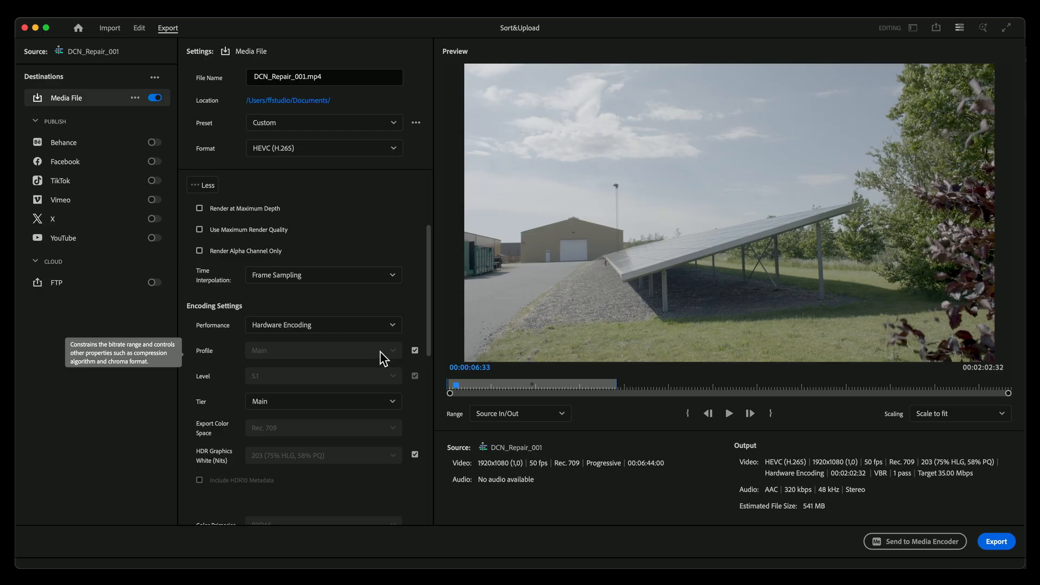
Step: Unlock the HEVC export's encoding profile and set it to Main 10, then set the tier to High
click(415, 351)
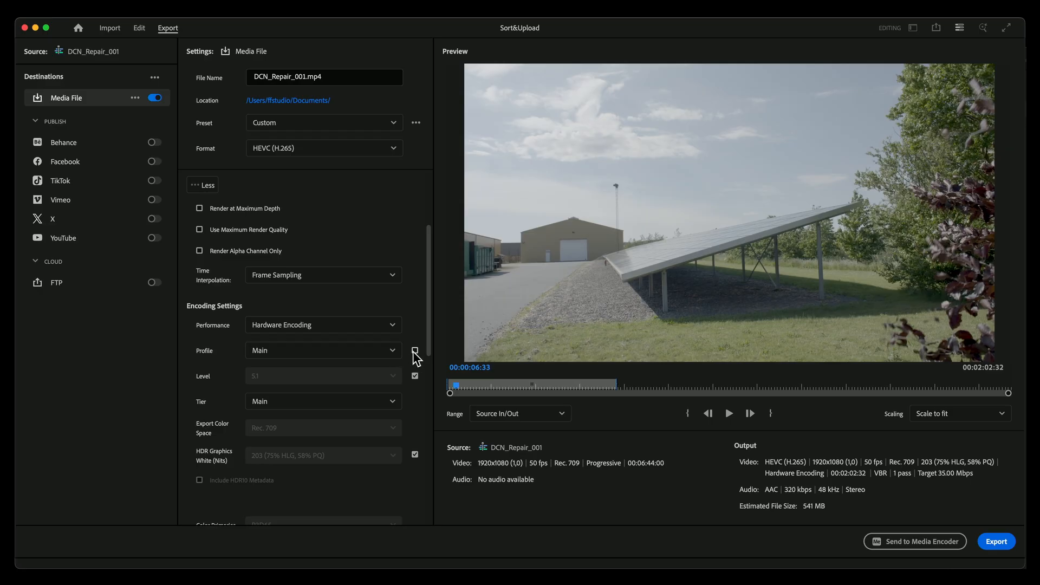
click(394, 353)
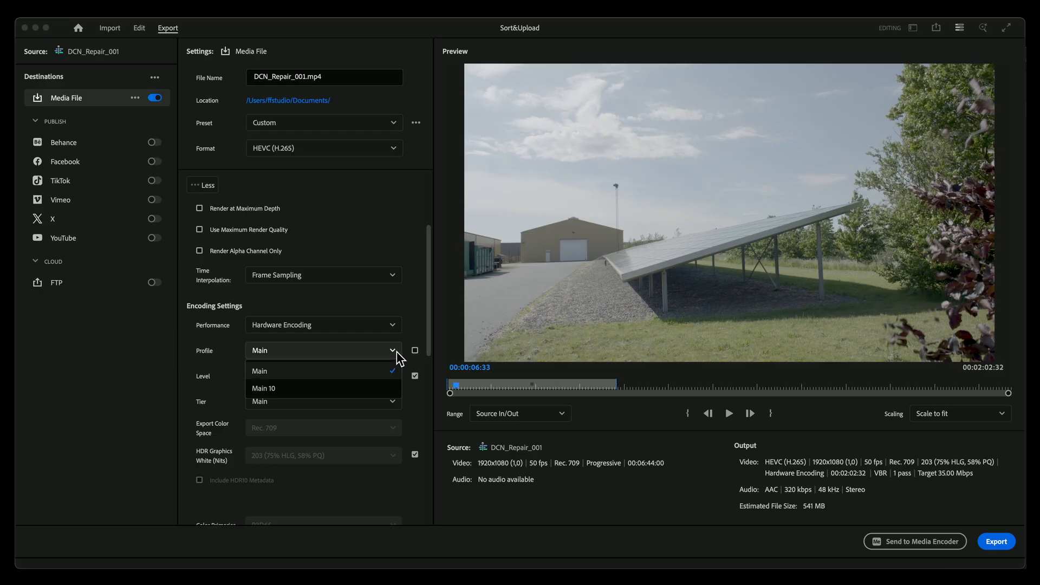
click(336, 389)
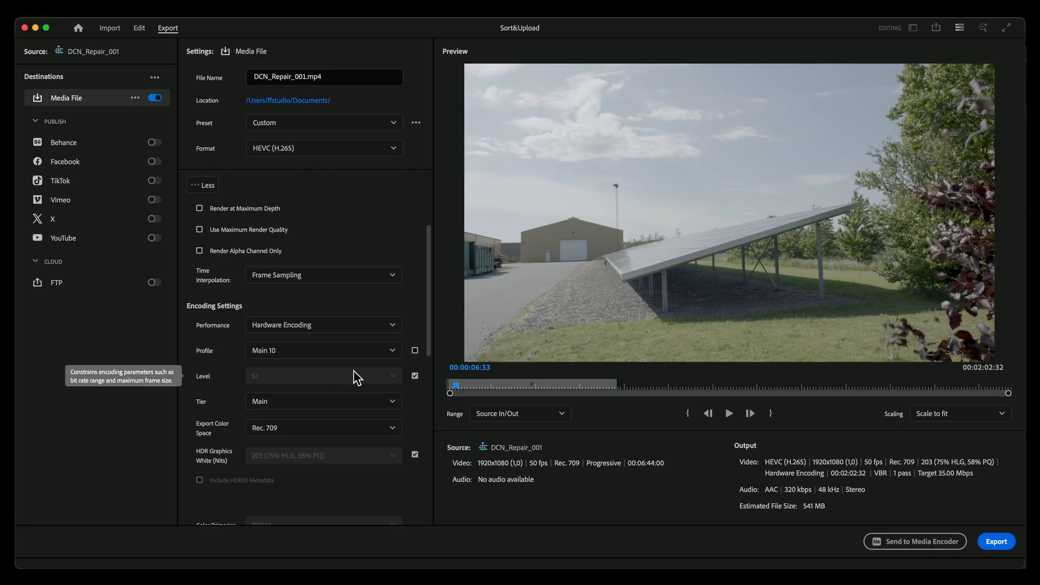
click(337, 405)
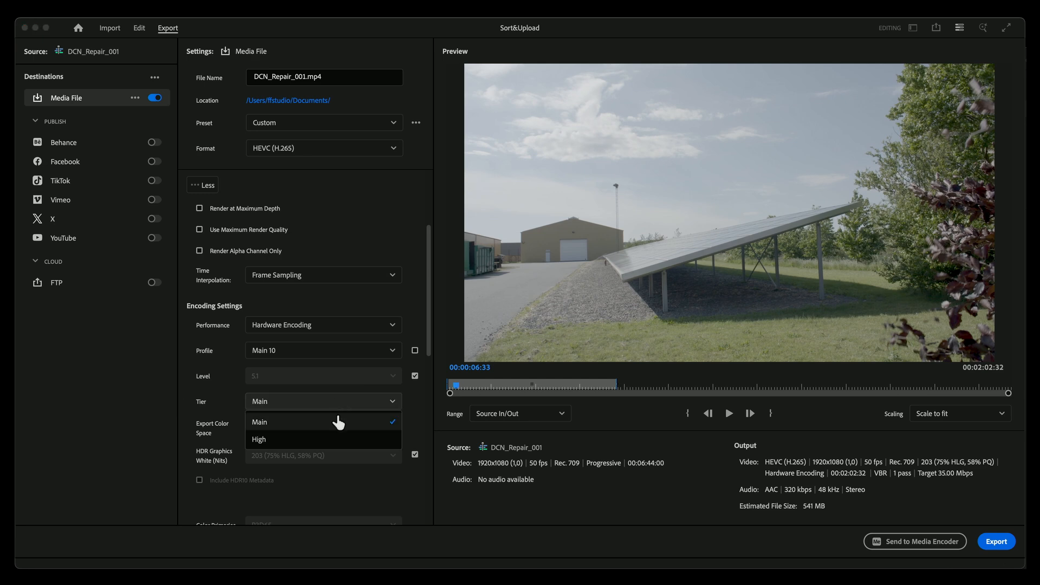
click(327, 441)
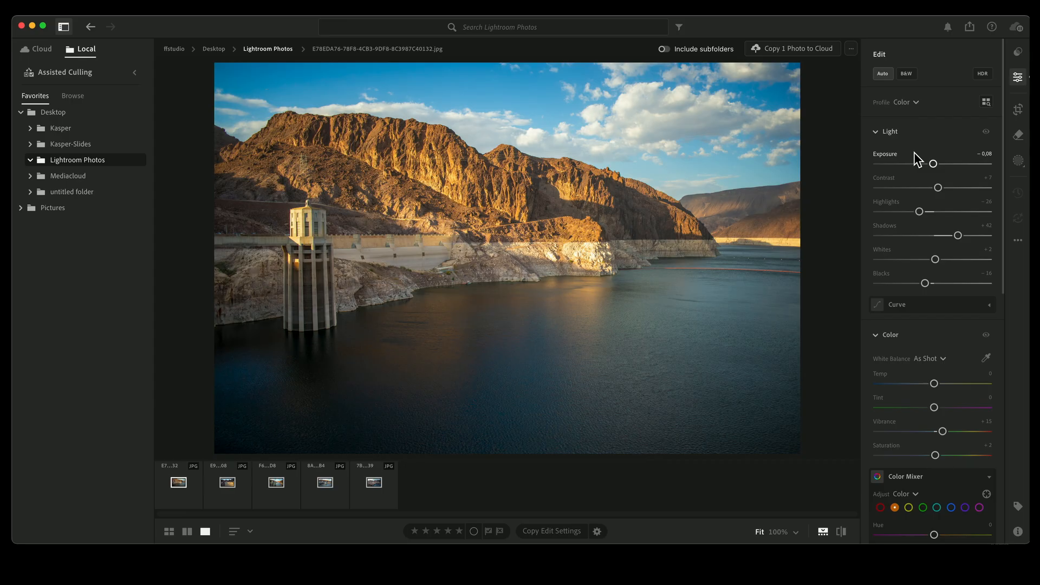
Step: Switch to Lightroom, review the dam photo's metadata, and compare the edited photo with its original
click(1018, 532)
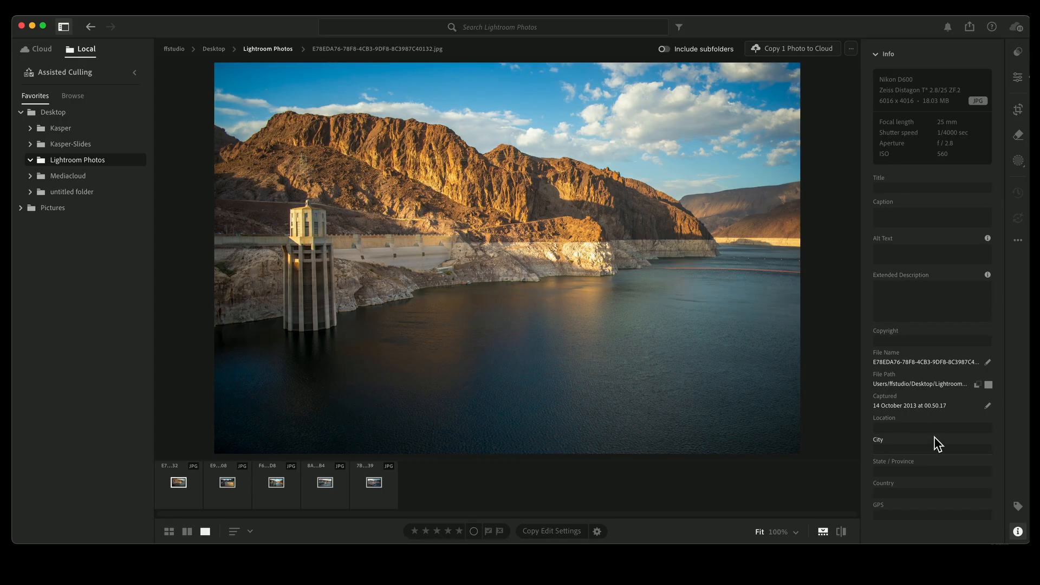
click(1017, 533)
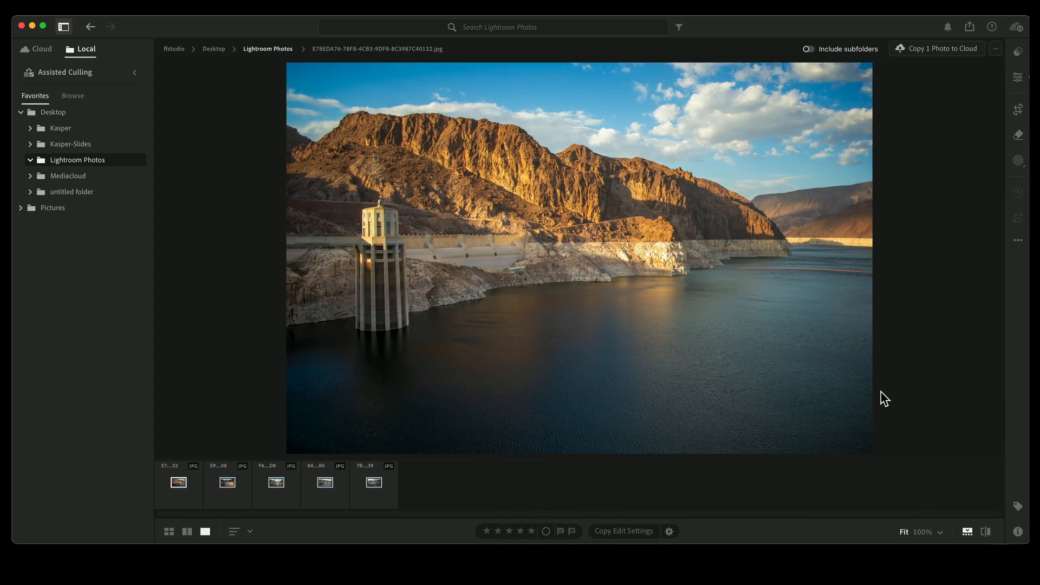
click(1017, 77)
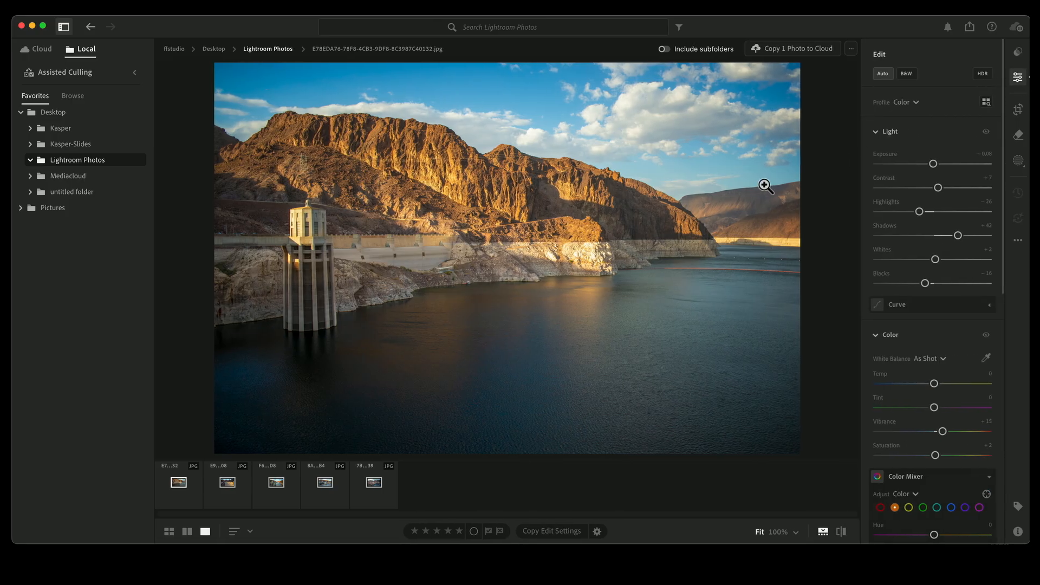
key(backslash)
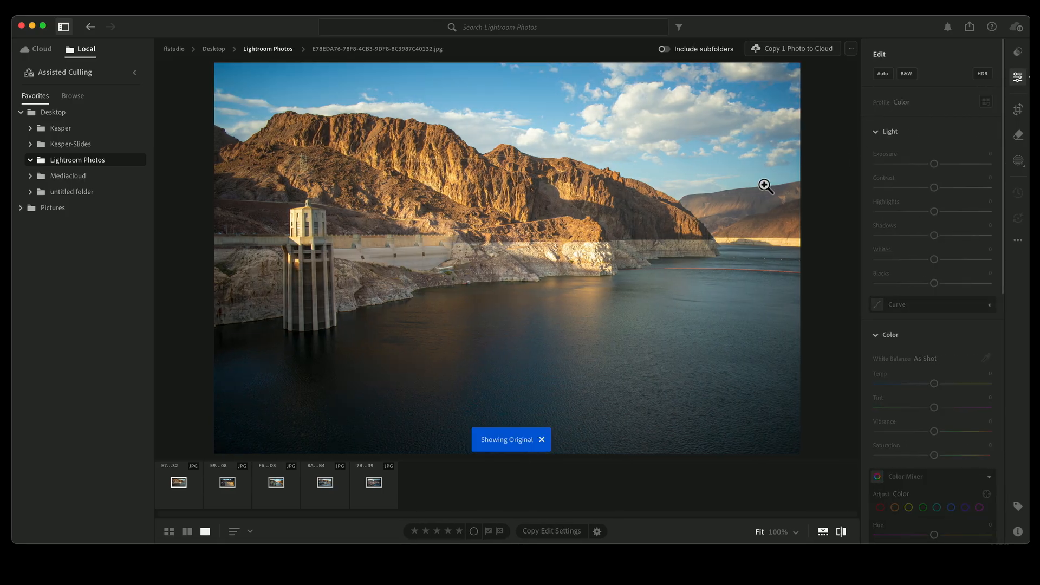
key(backslash)
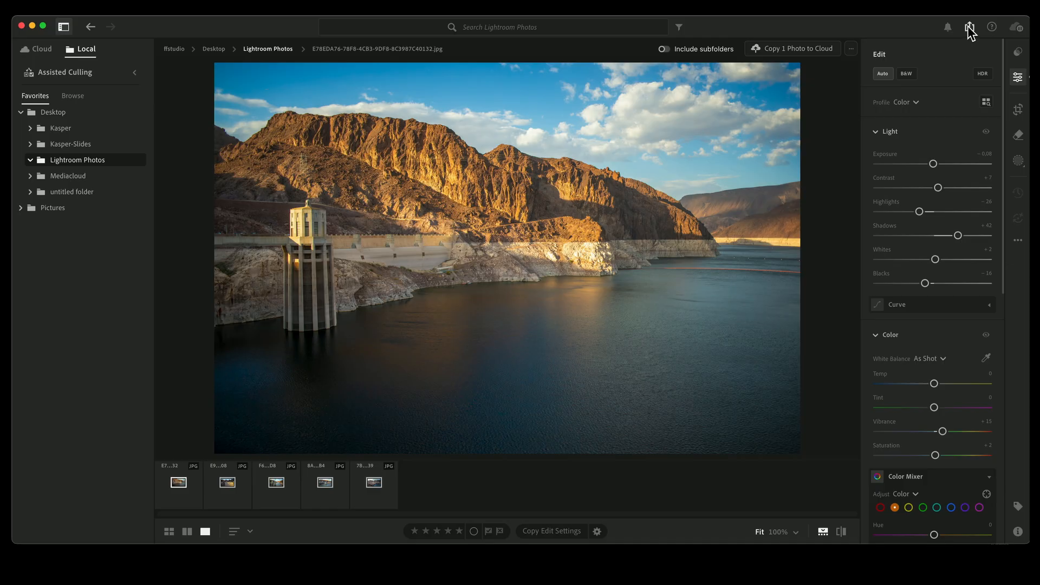
Step: Open the custom export settings for the five selected photos, keeping JPG as image type and Full Size as dimensions
click(968, 27)
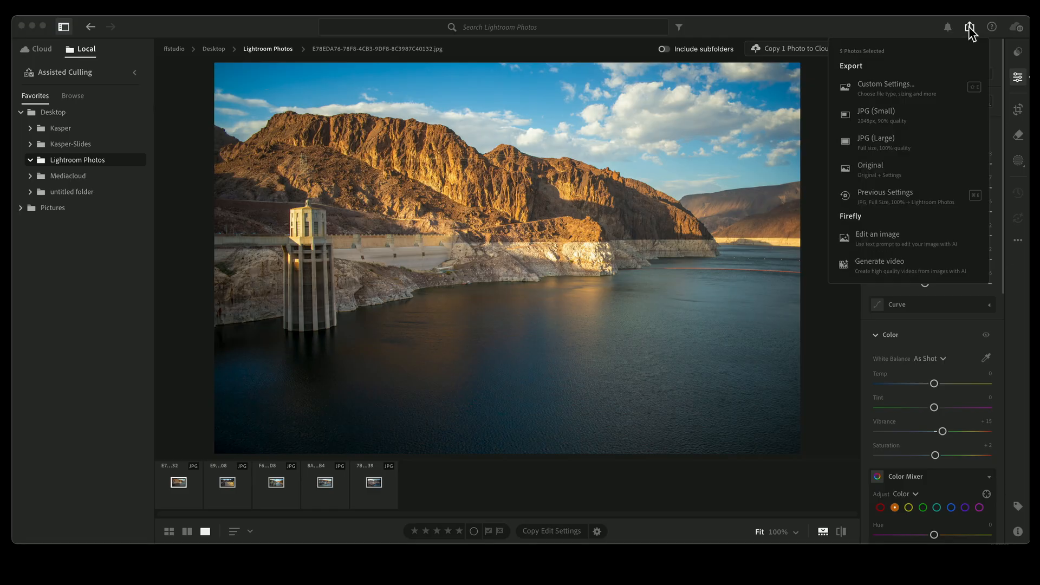
click(889, 86)
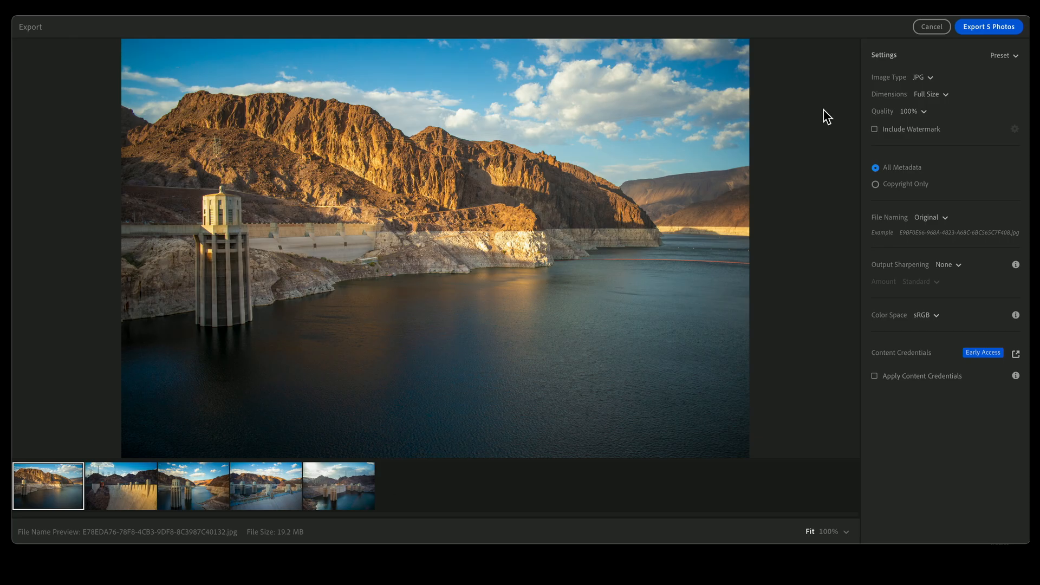
click(925, 82)
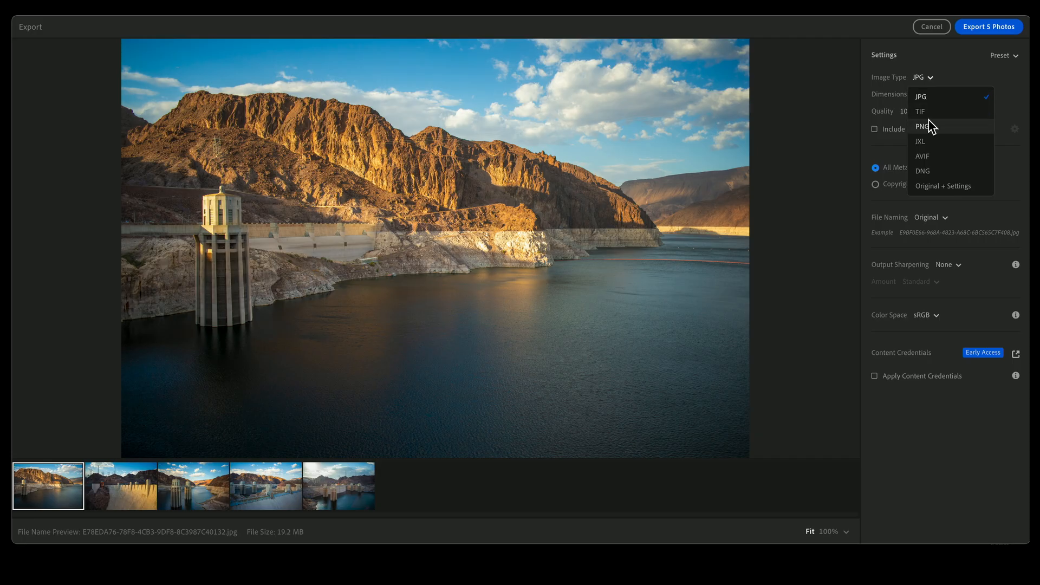
click(921, 82)
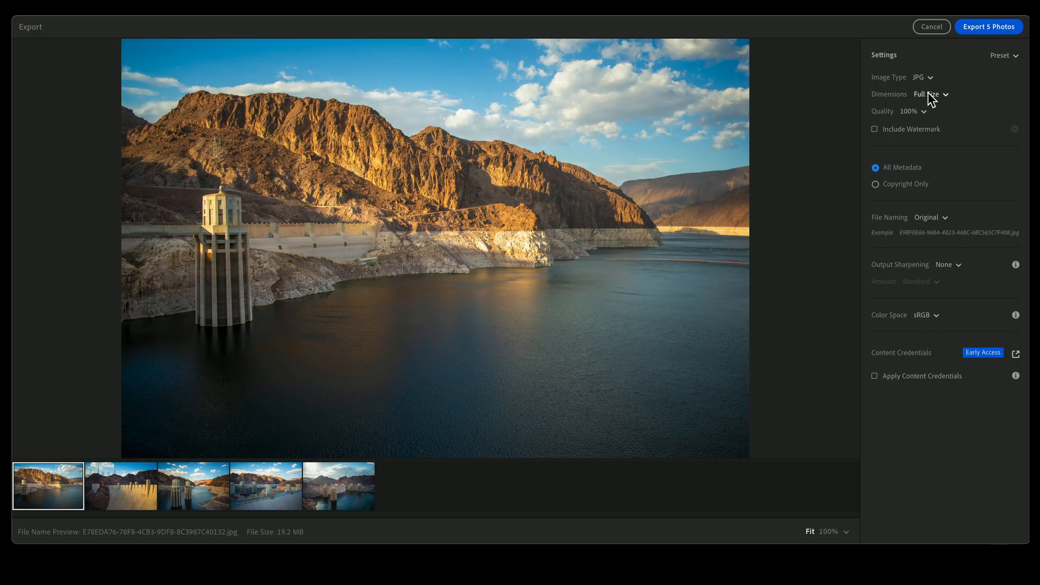
click(928, 95)
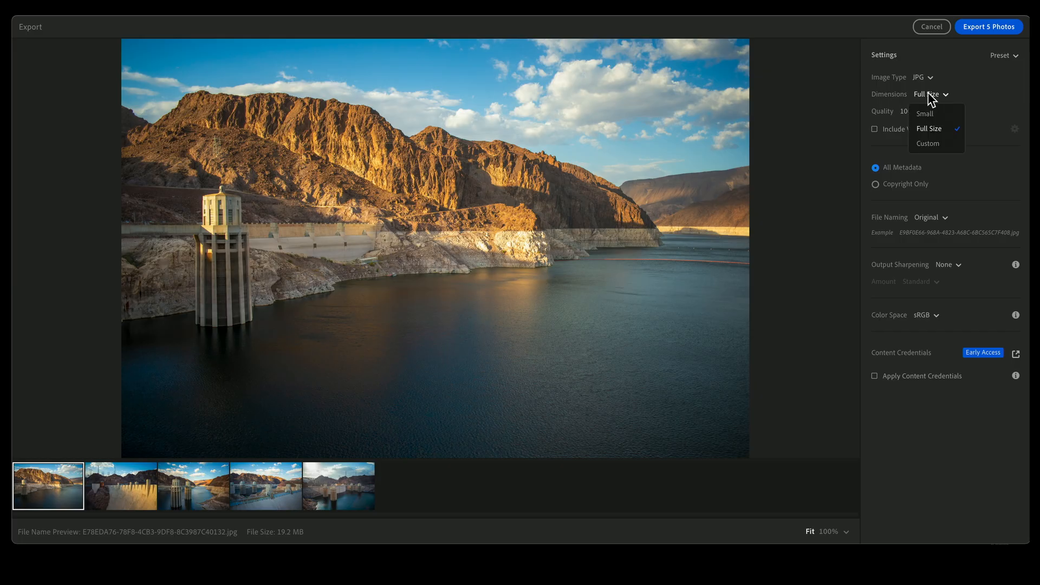
click(928, 93)
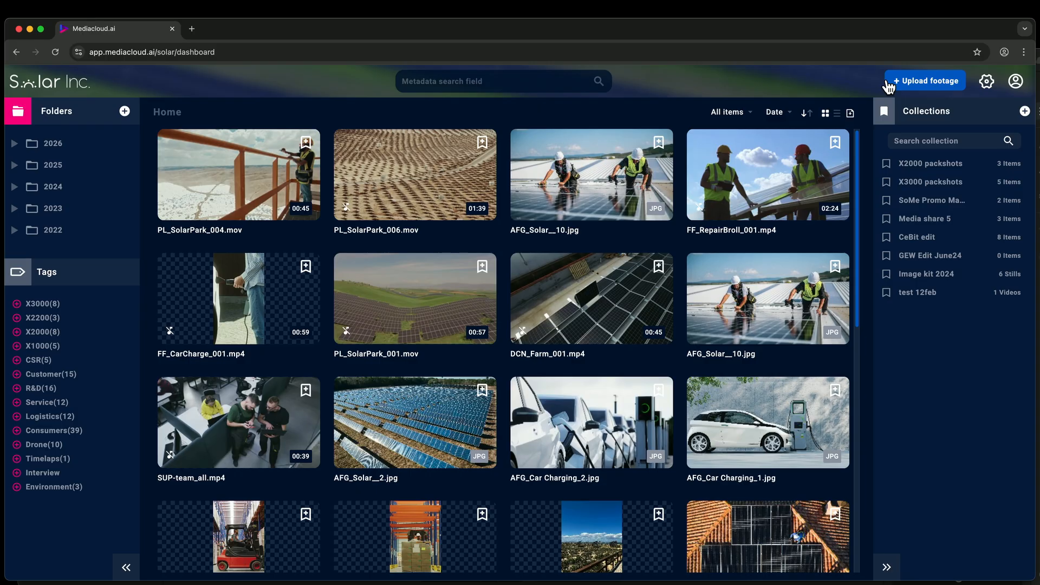
Step: Switch to Mediacloud and start a footage upload with filming date 23 Feb 2026, targeting the GER site FEB folder
click(896, 85)
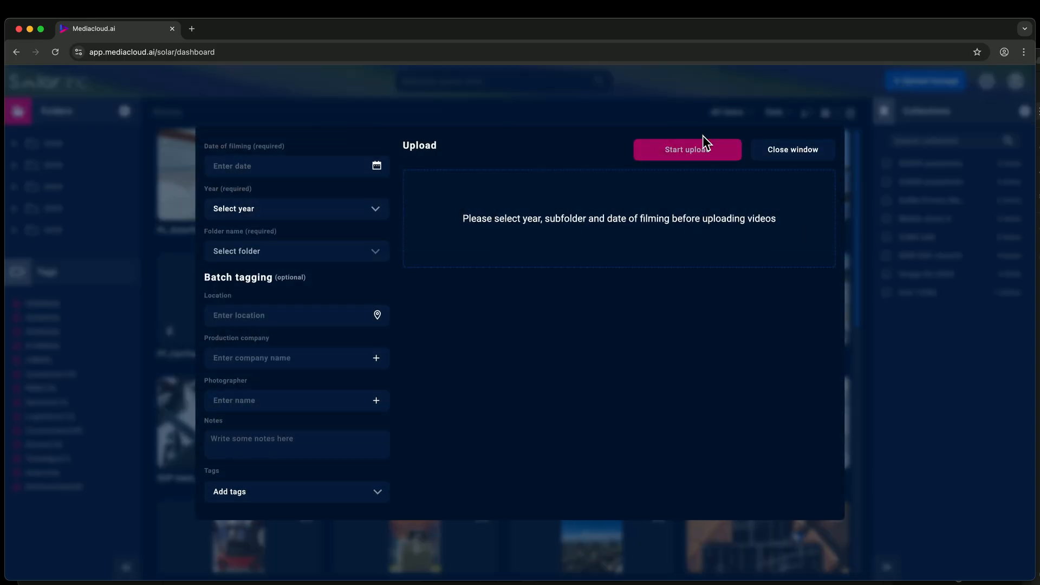
click(281, 168)
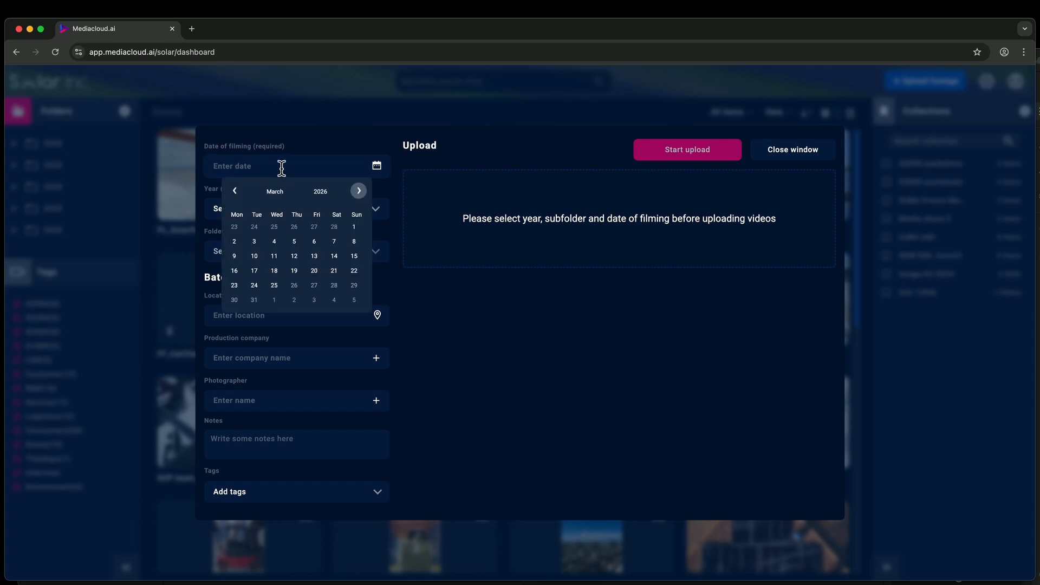
click(235, 196)
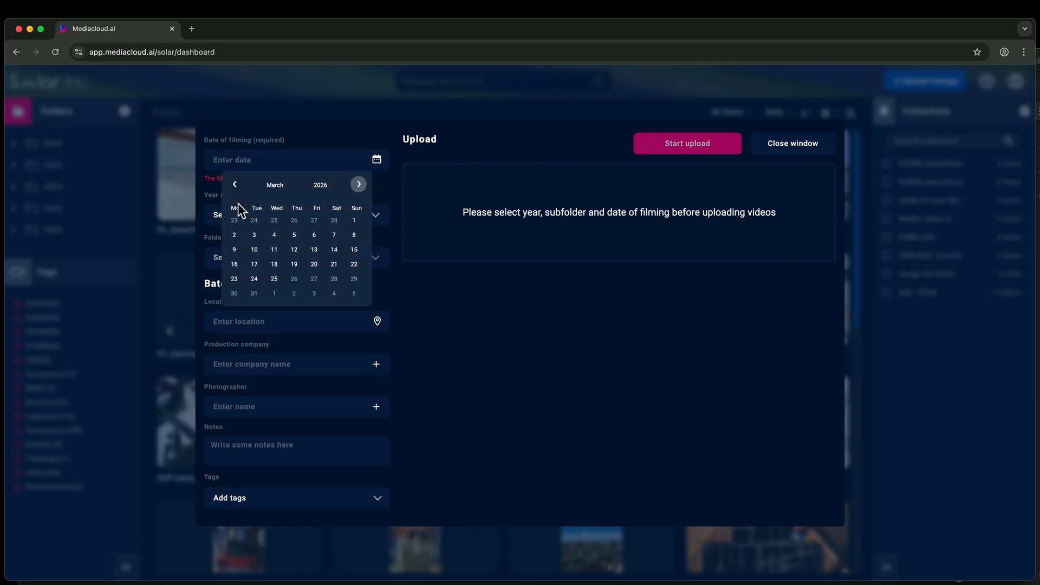
click(234, 185)
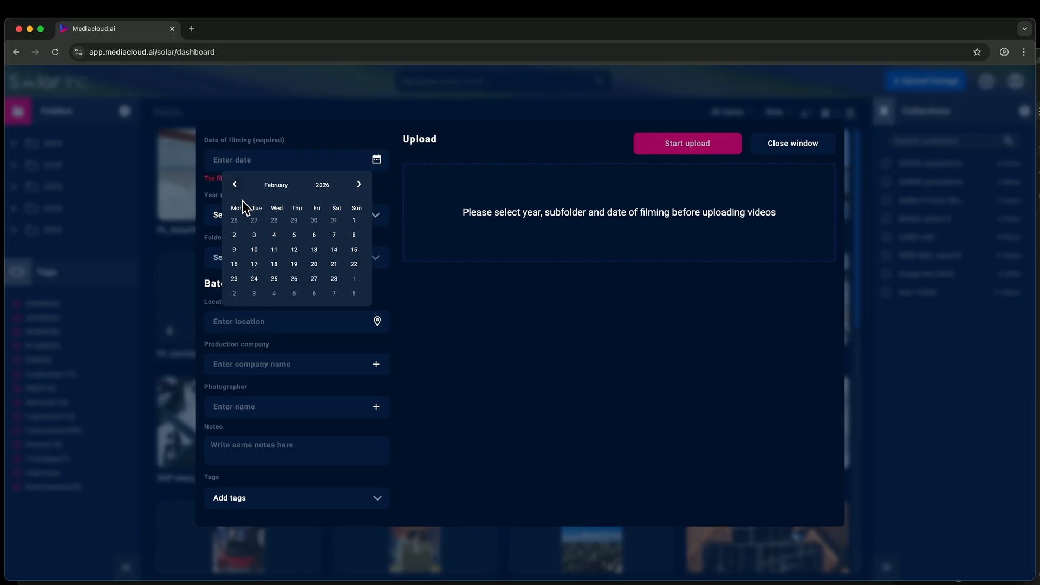
click(234, 278)
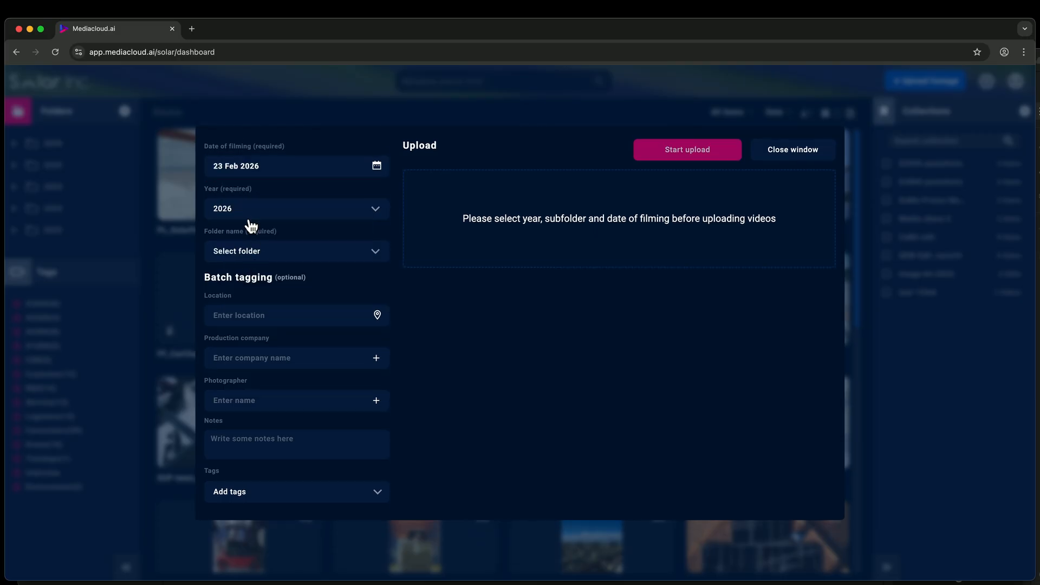
click(252, 260)
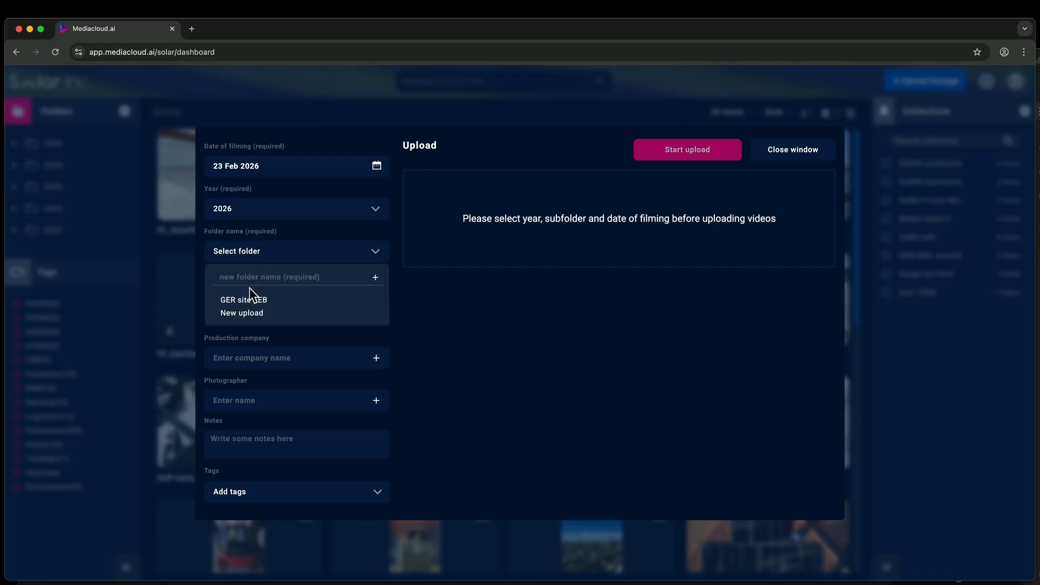
click(247, 300)
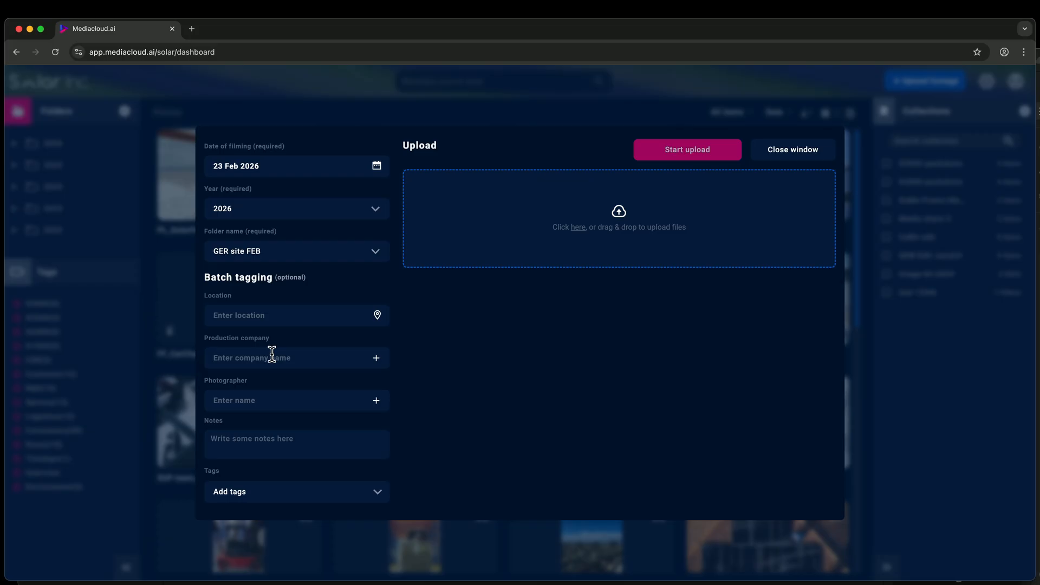
Step: Fill in the batch tagging location as Tucson, Arizona and enter the photographer's name
click(258, 316)
text(Tucson,)
text( Arizona)
text(Akmal)
click(228, 444)
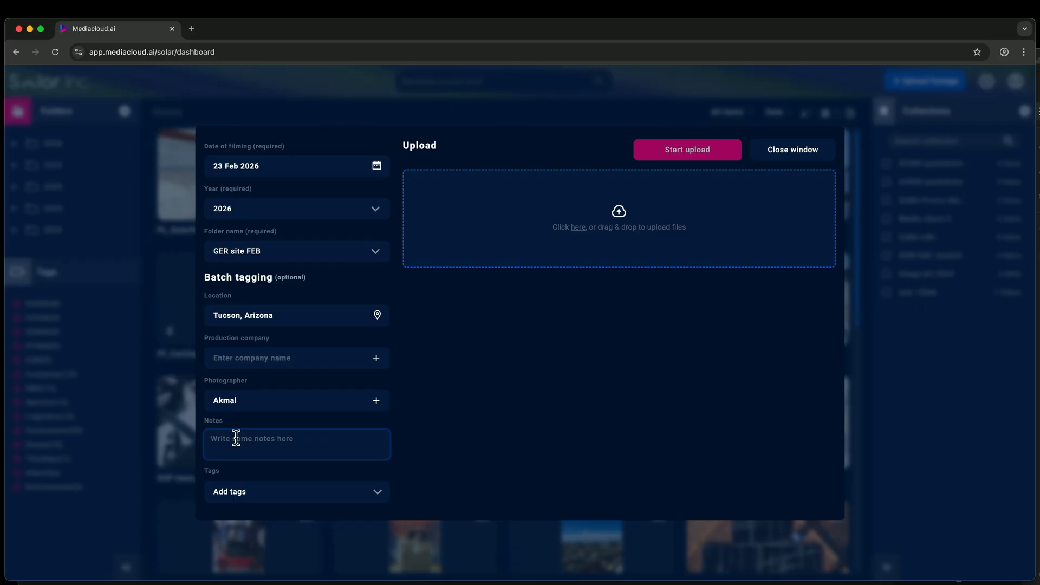
Step: Add the Service and Customer tags to the upload batch
click(237, 491)
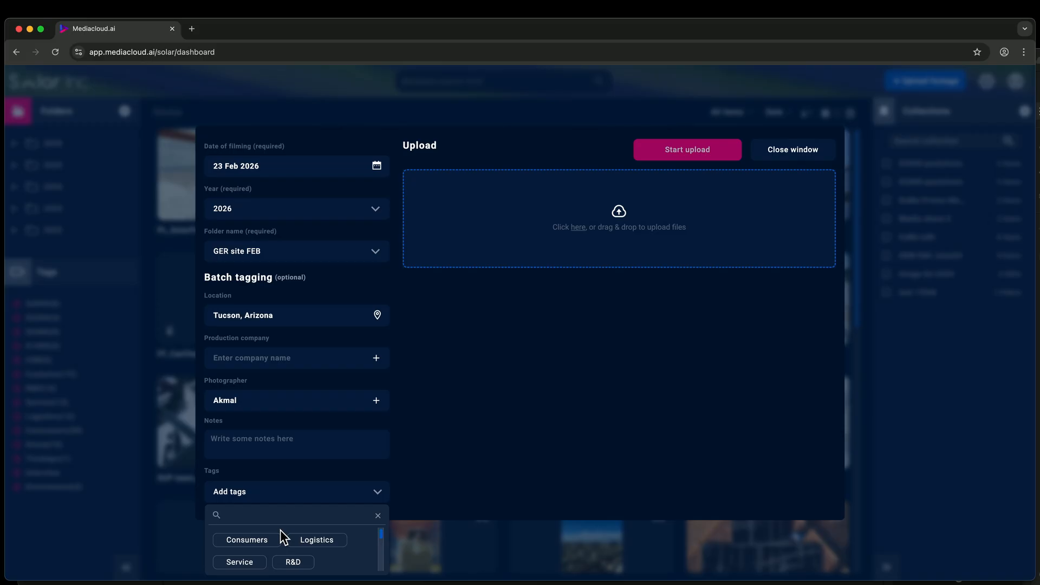
scroll(280, 534, down, 1)
click(242, 547)
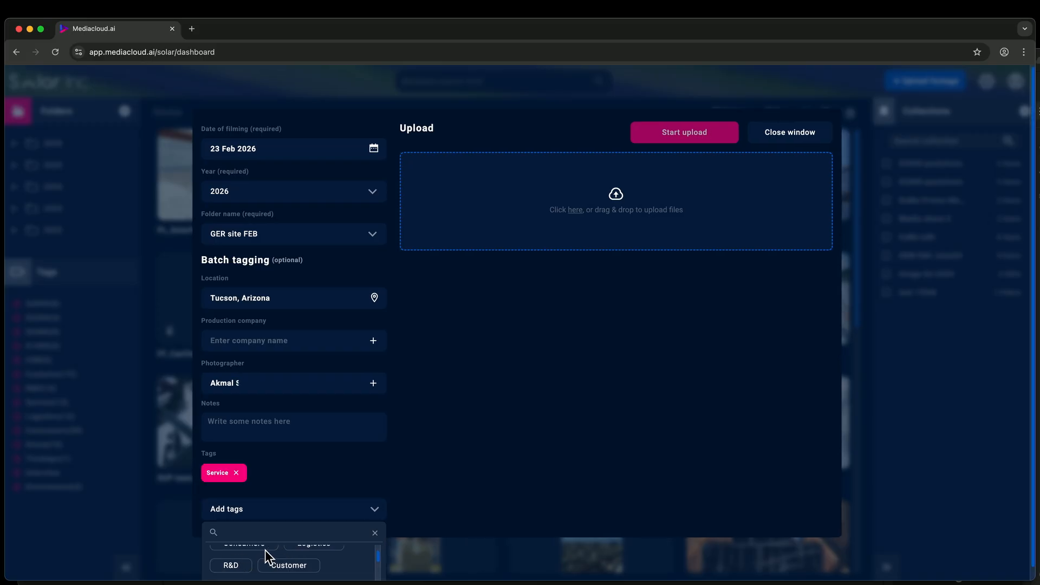
click(285, 564)
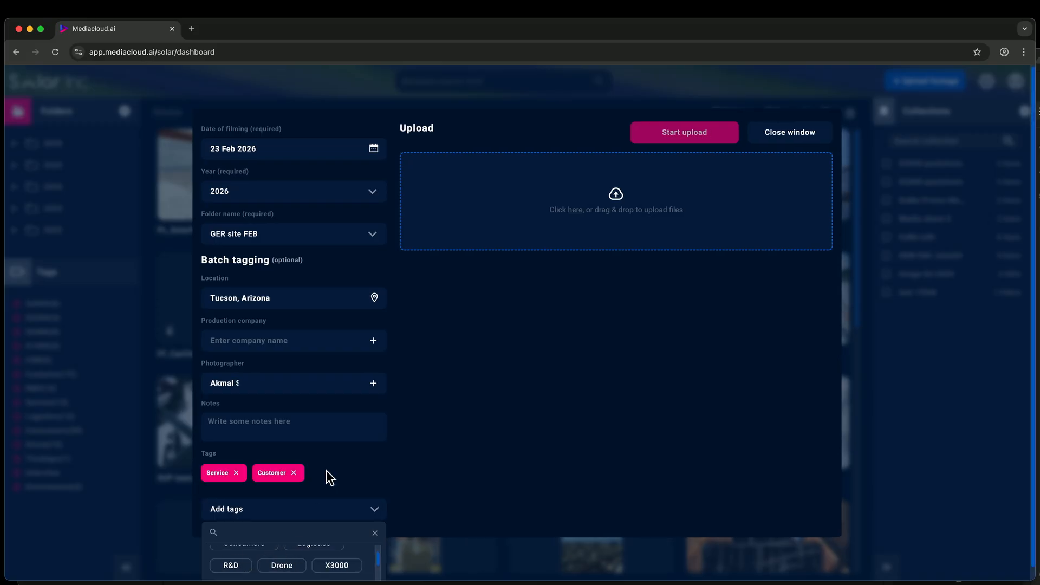
click(453, 416)
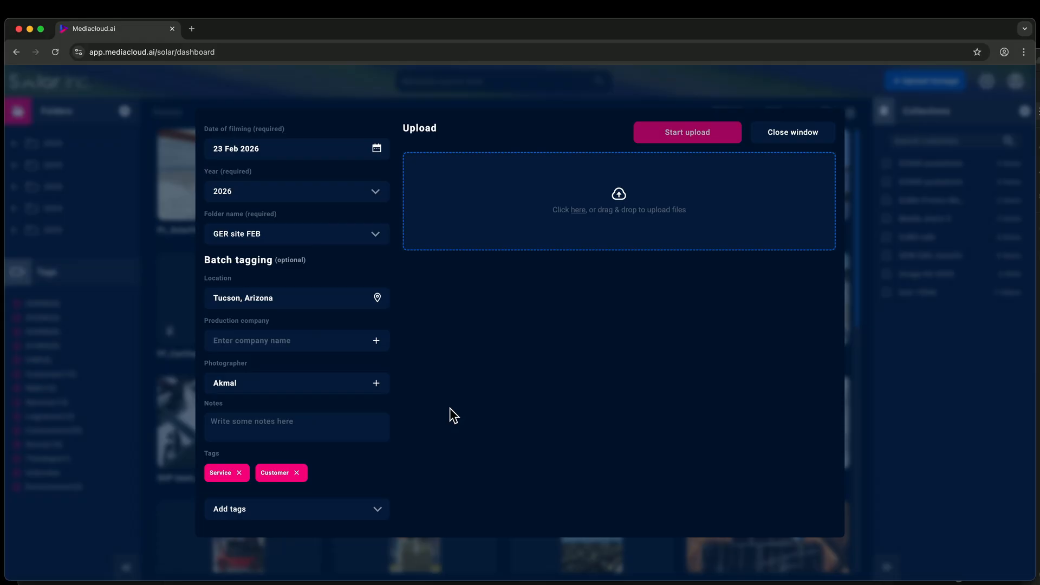
Step: Add all nine selected files from the Exports folder in Finder to the upload area and start the upload
key(super+Tab)
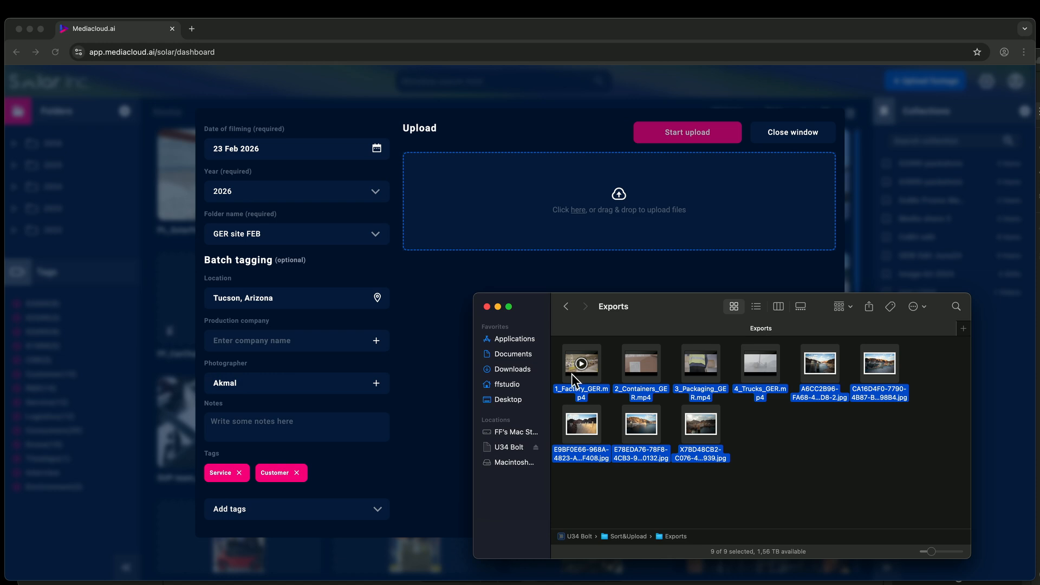
drag(571, 374, 486, 211)
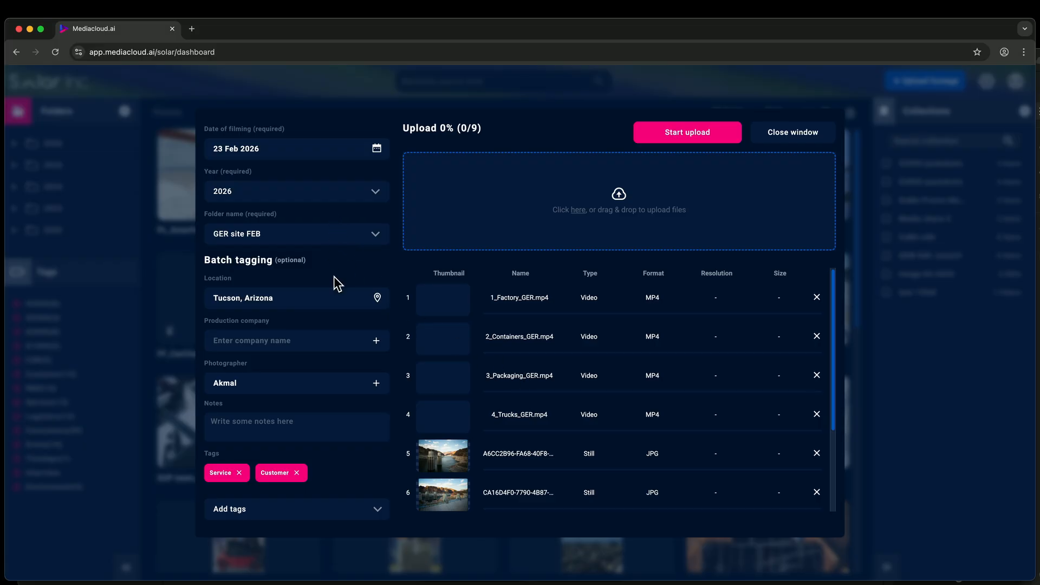
scroll(566, 373, down, 3)
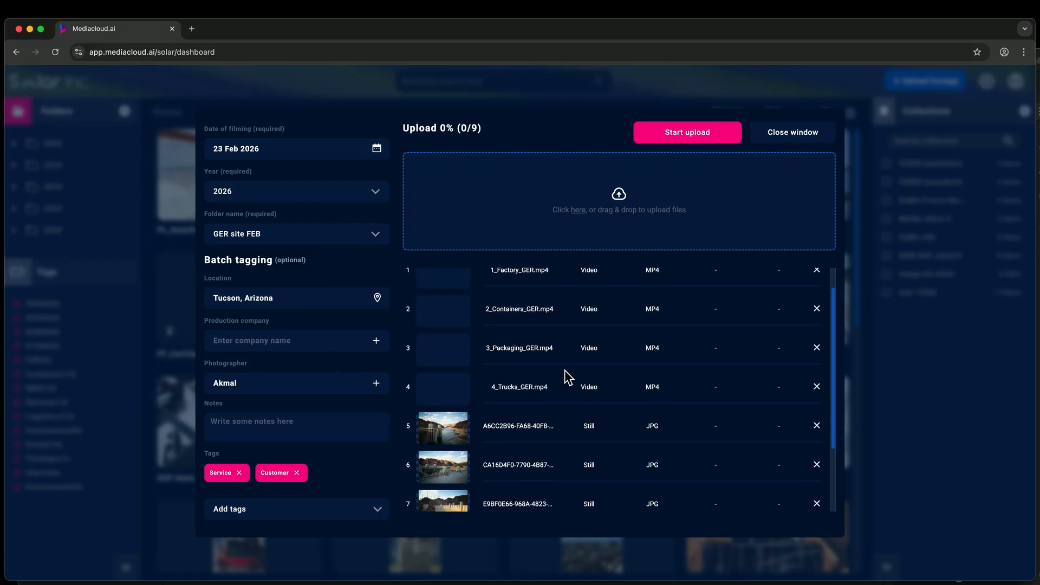
scroll(567, 379, up, 3)
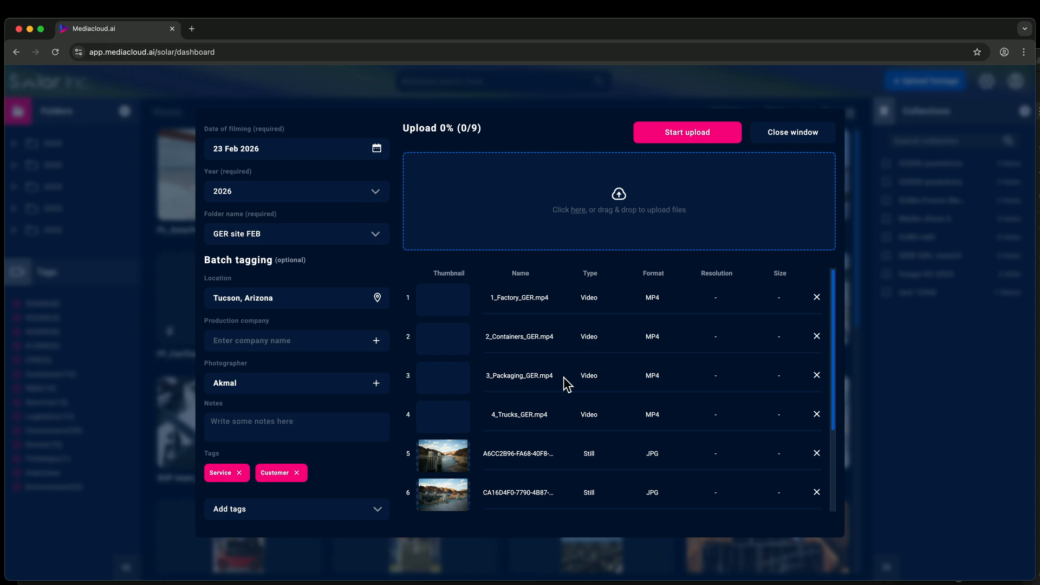
click(657, 142)
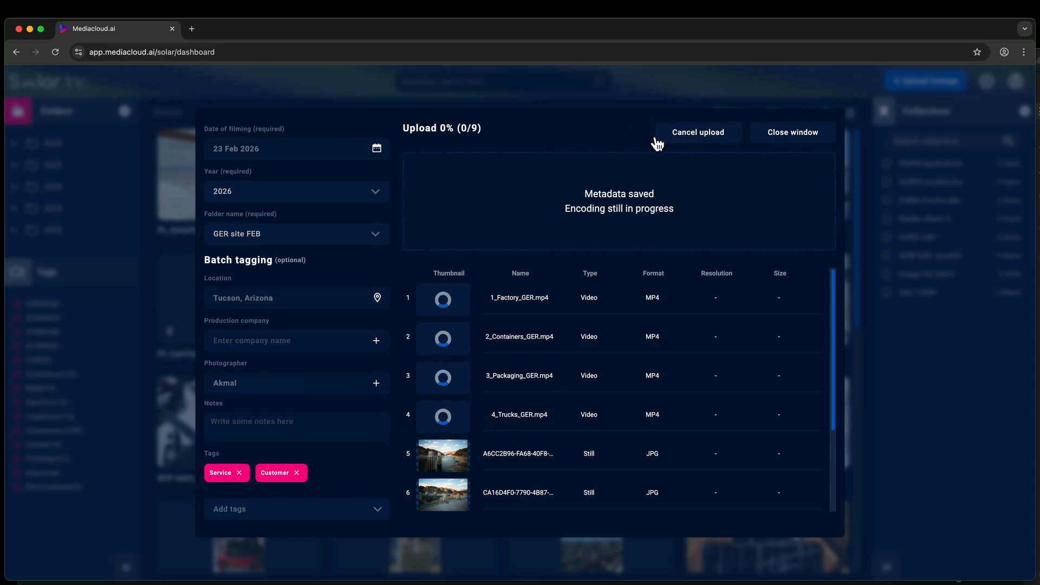